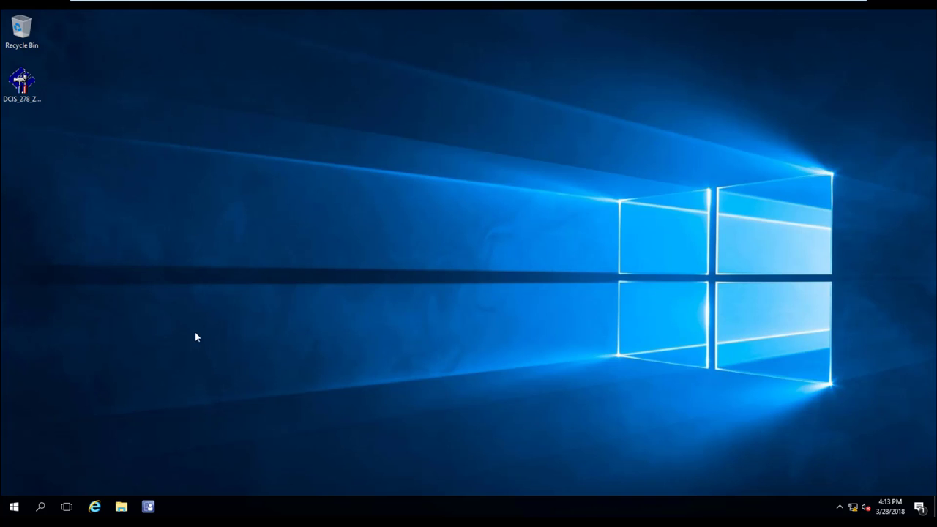
Launch the Configuration Manager Console from the taskbar as administrator, accepting the UAC prompt.
right_click(148, 507)
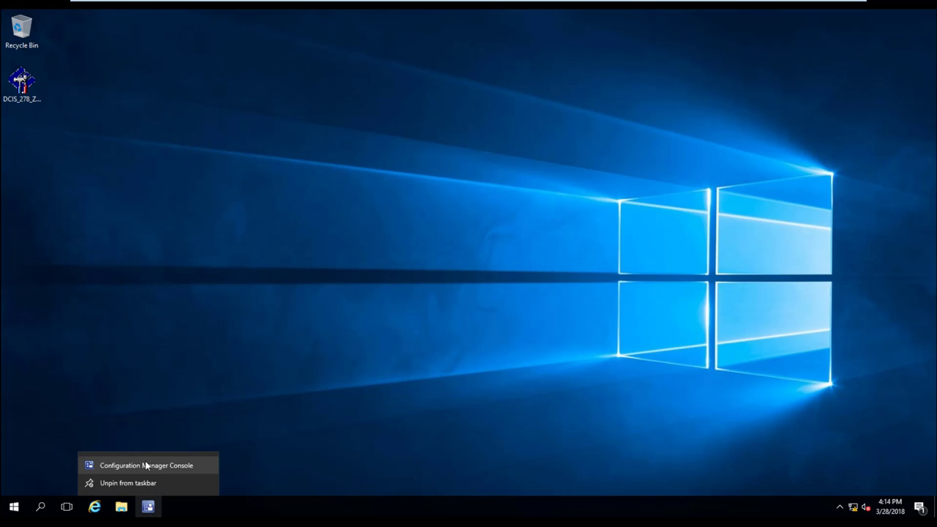
right_click(146, 466)
click(170, 405)
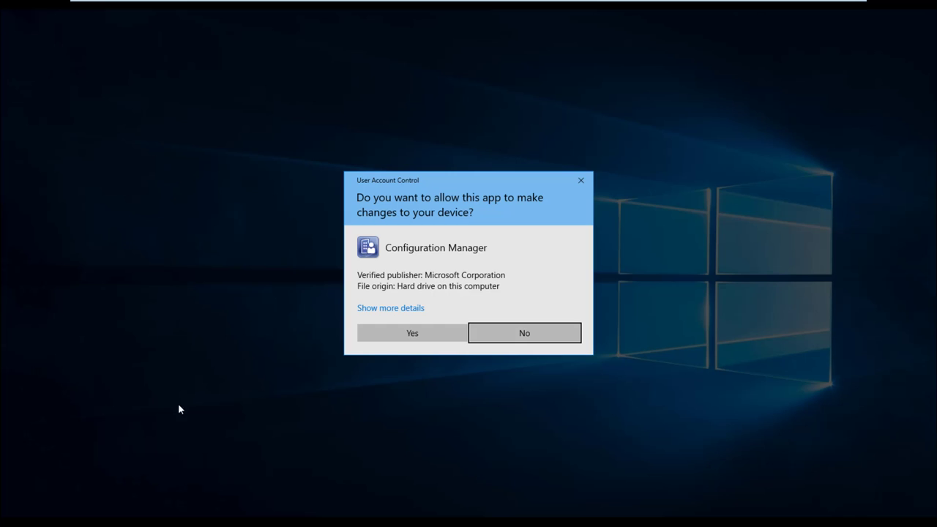
click(433, 329)
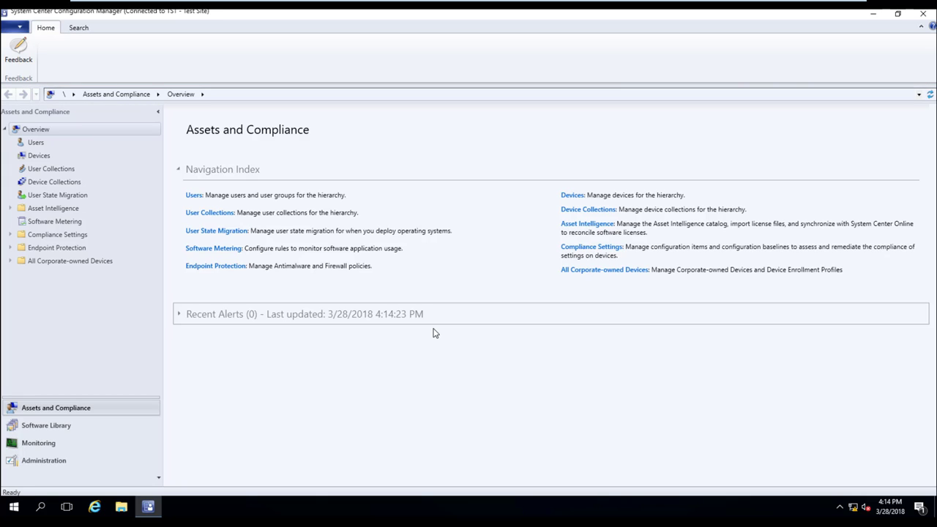
Go to Software Library > Operating Systems > Boot Images and inspect the x64 and x86 boot images.
click(91, 426)
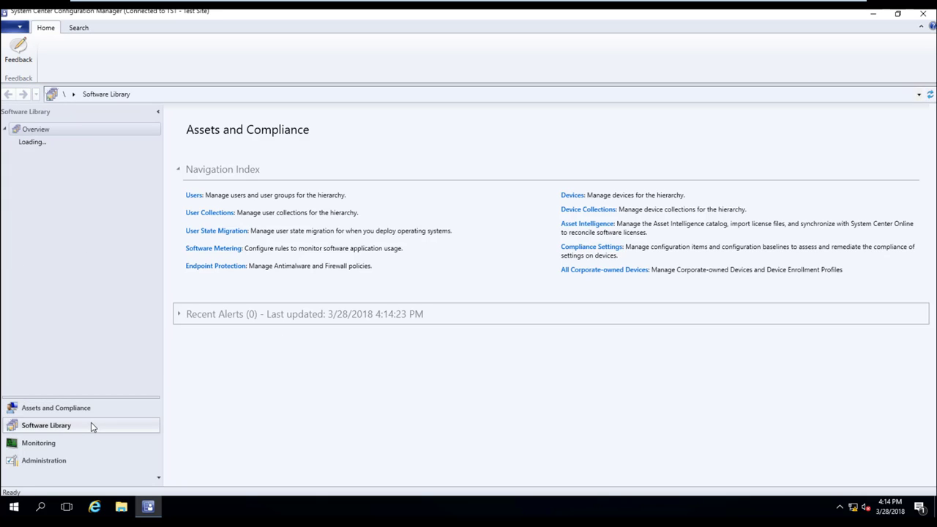
click(52, 171)
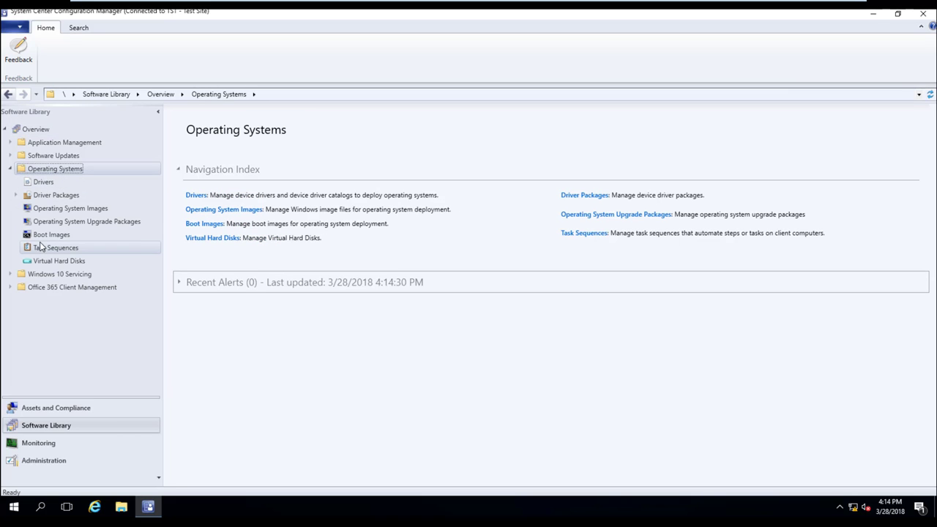
click(44, 237)
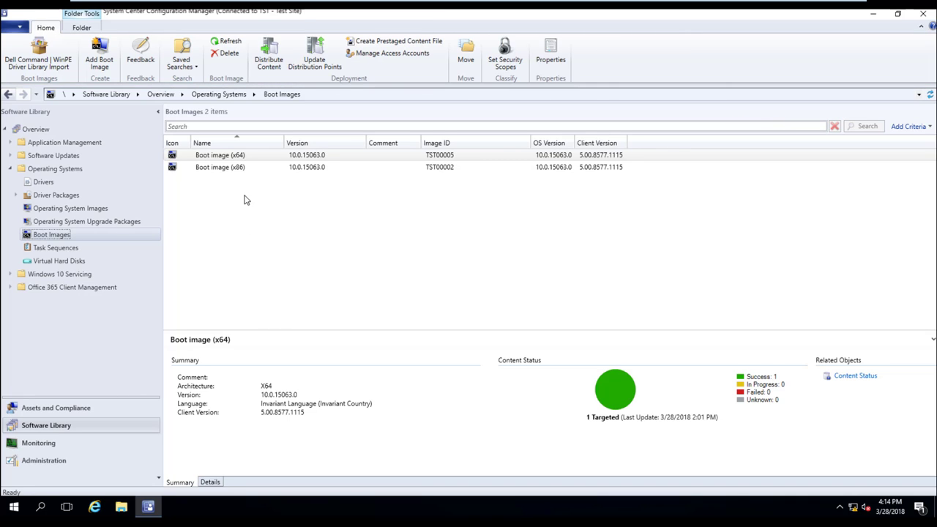
click(292, 158)
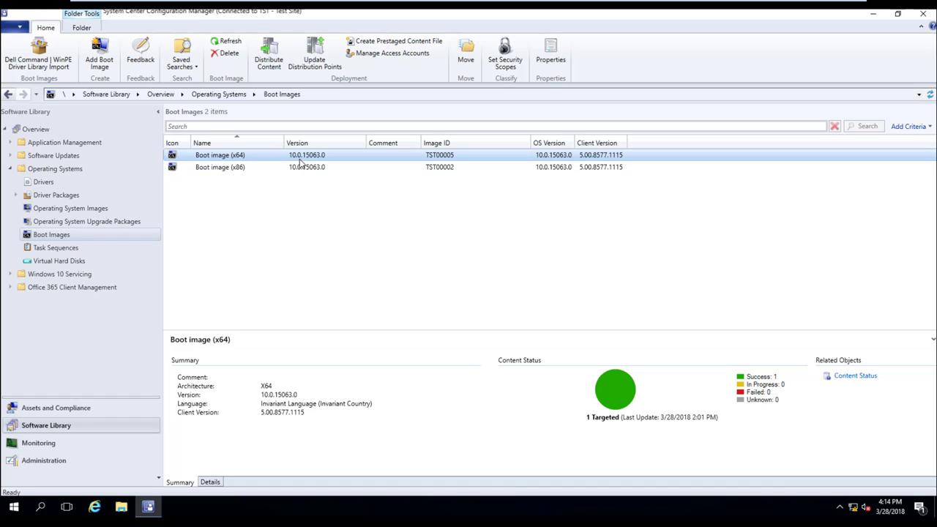
click(300, 168)
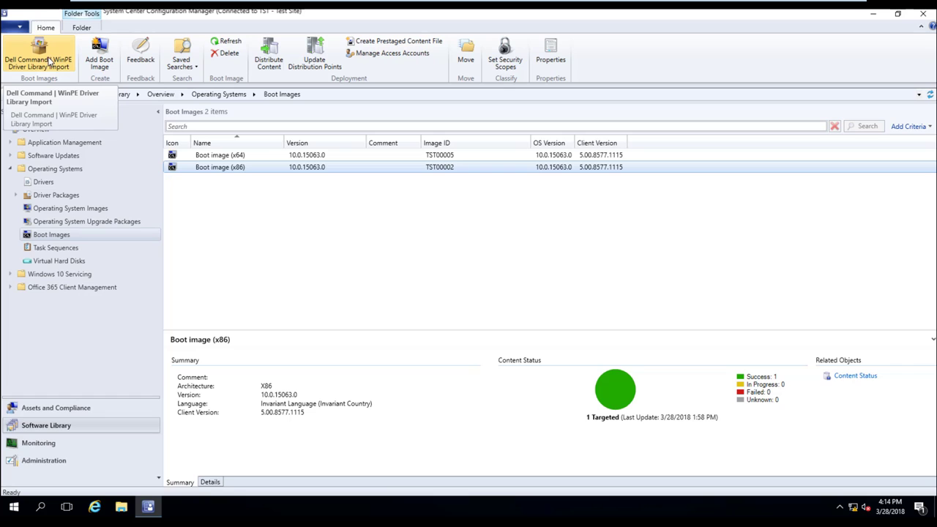
Start the Dell Command | WinPE Driver Library Import, enlarge the wizard, and use the Dell Update/Support site source.
click(42, 57)
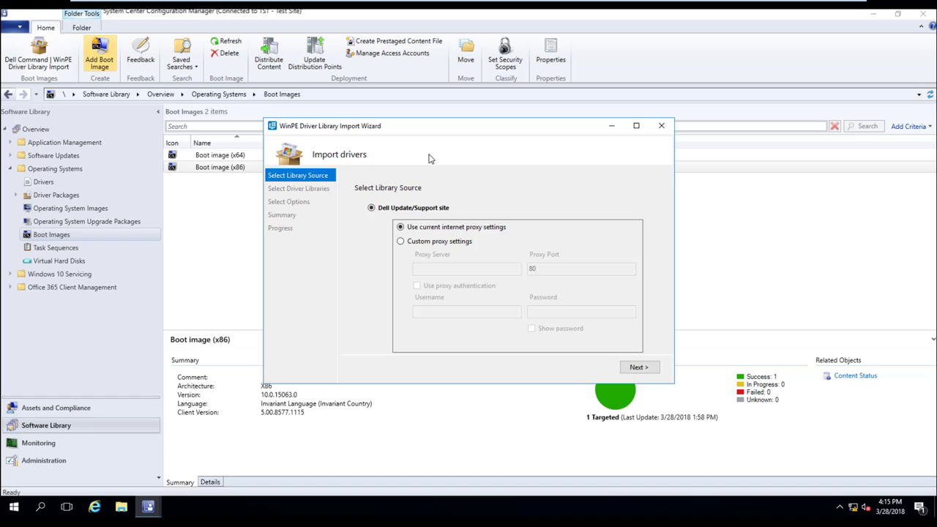
drag(464, 127, 388, 99)
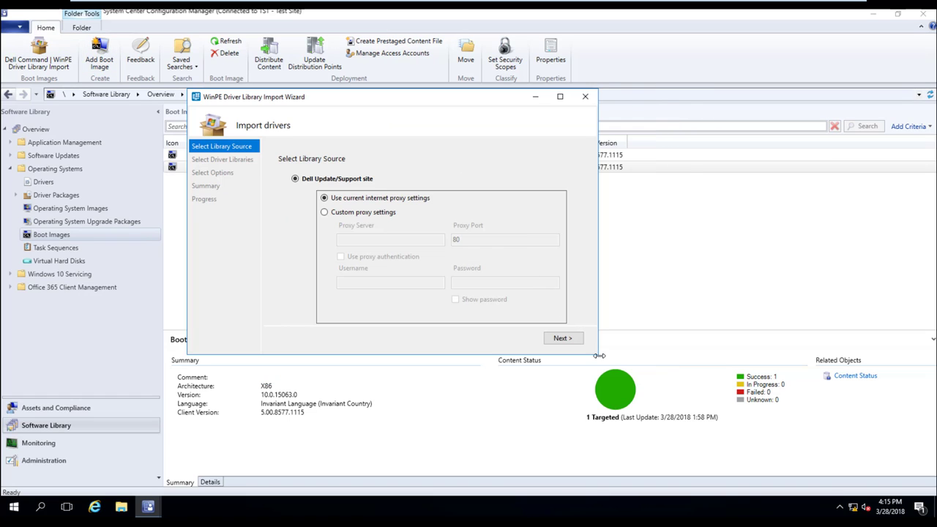
drag(598, 354, 682, 422)
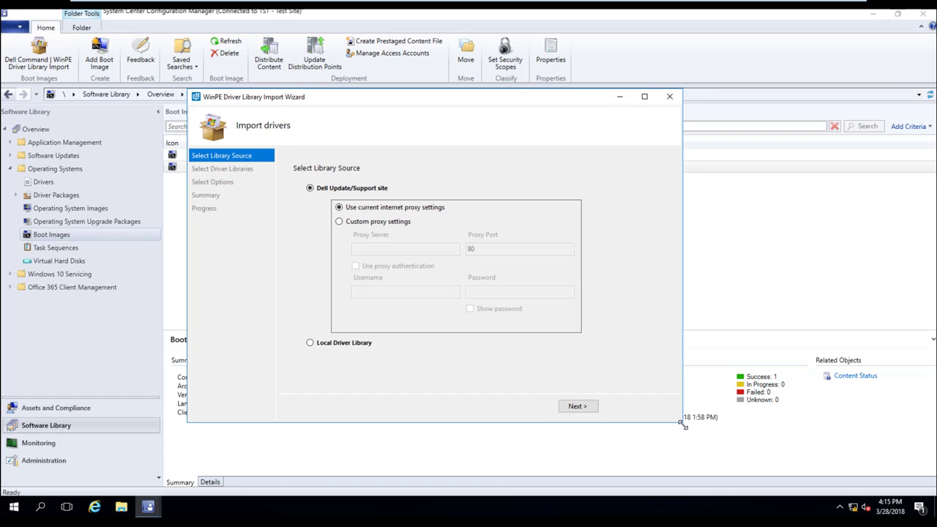
click(584, 410)
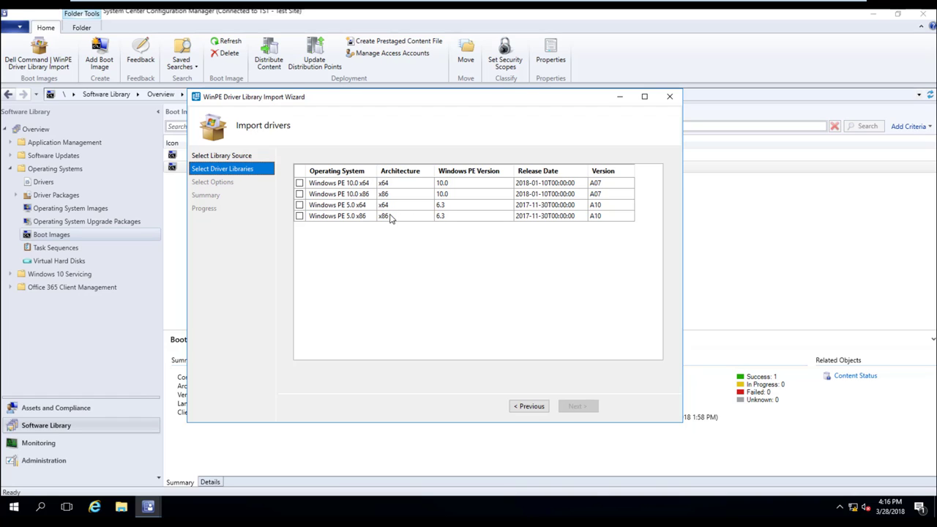
Select the Windows PE 10.0 x64 and x86 driver packs for import.
click(299, 184)
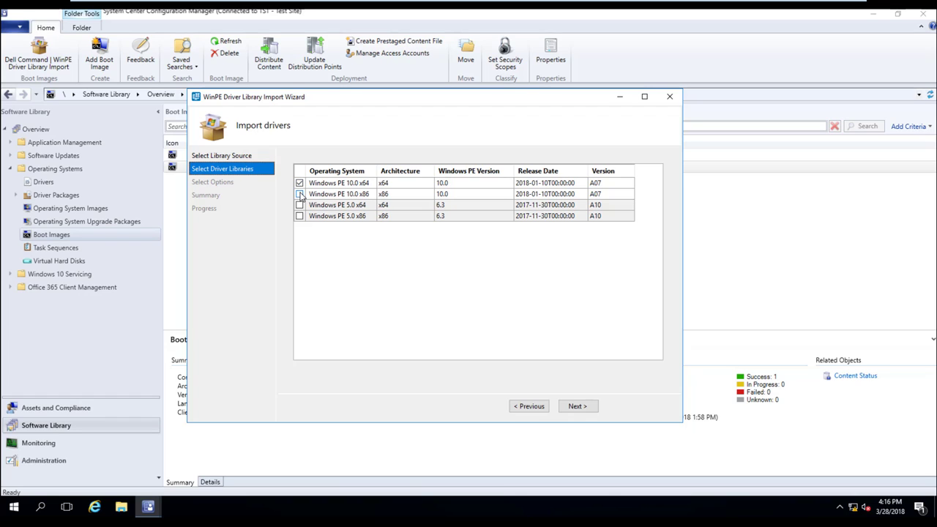
click(299, 195)
click(577, 407)
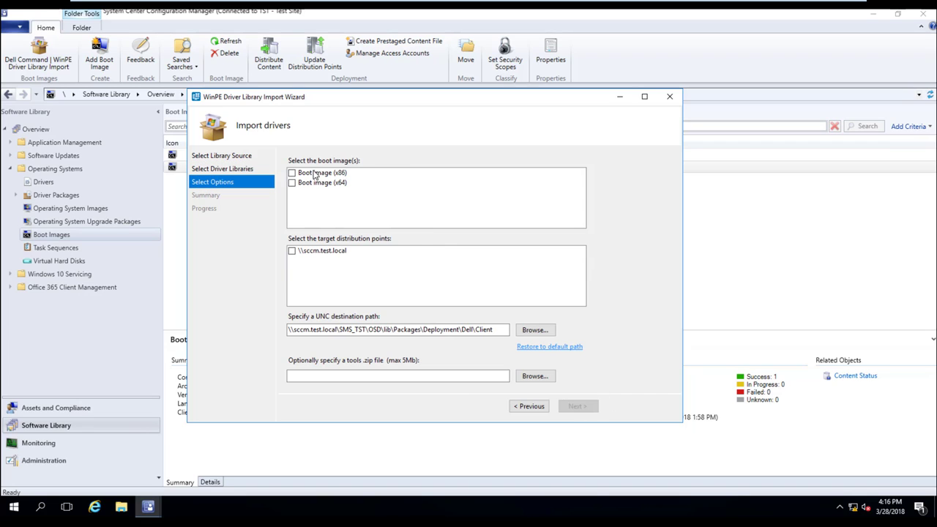
Target Boot image (x86) and Boot image (x64), distributing to \\sccm.test.local.
click(292, 174)
click(292, 173)
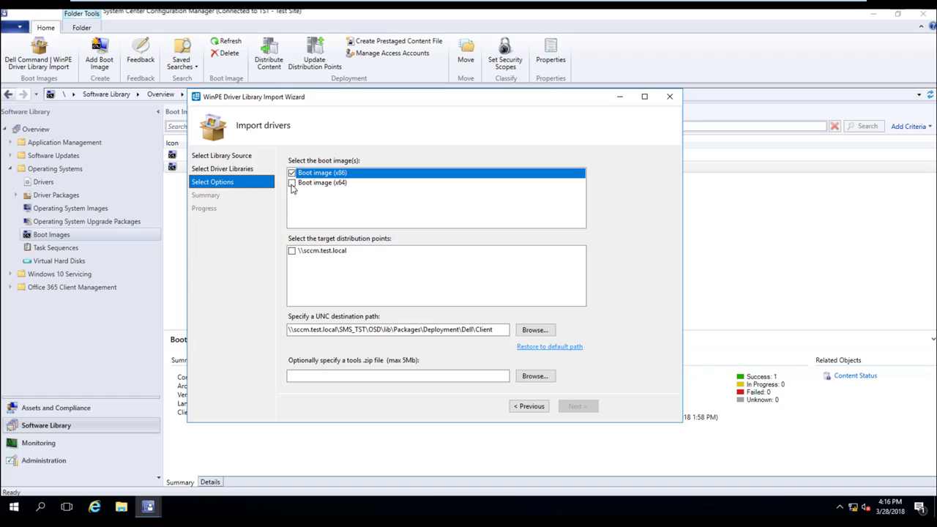
click(292, 184)
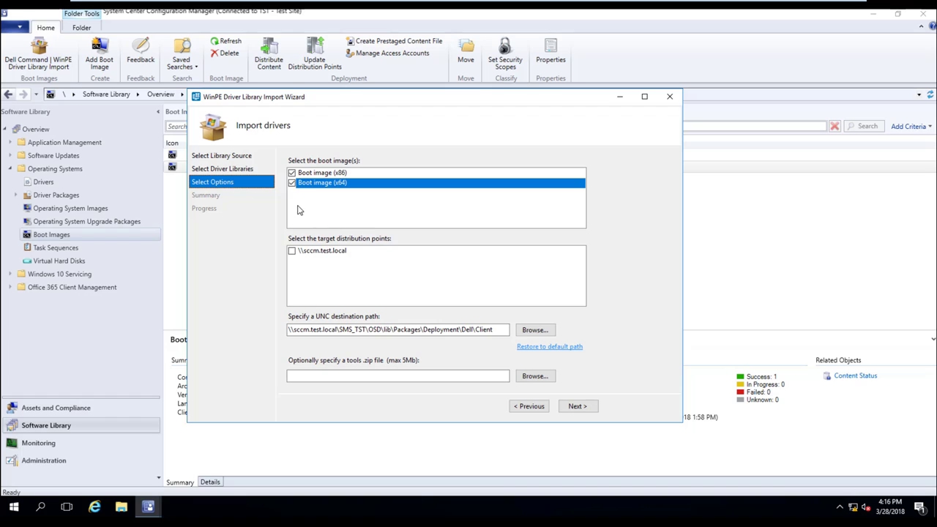
click(292, 251)
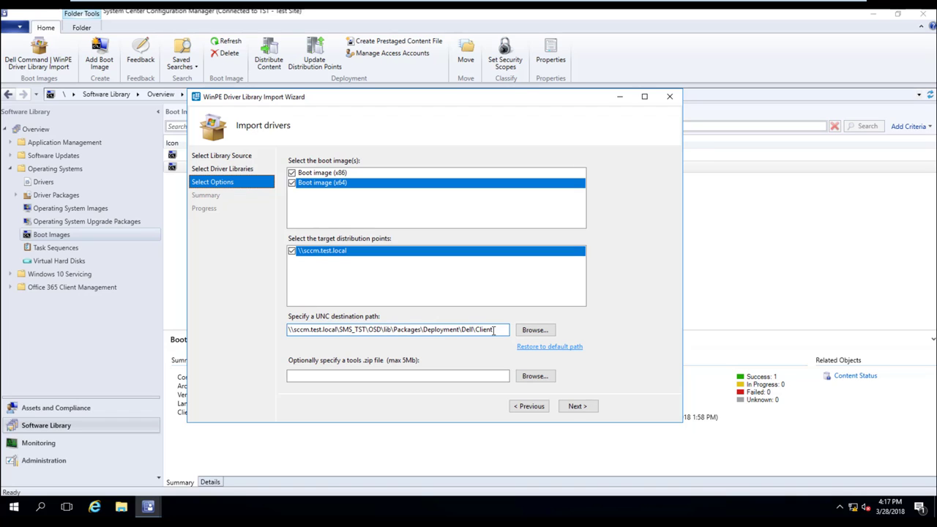
click(578, 406)
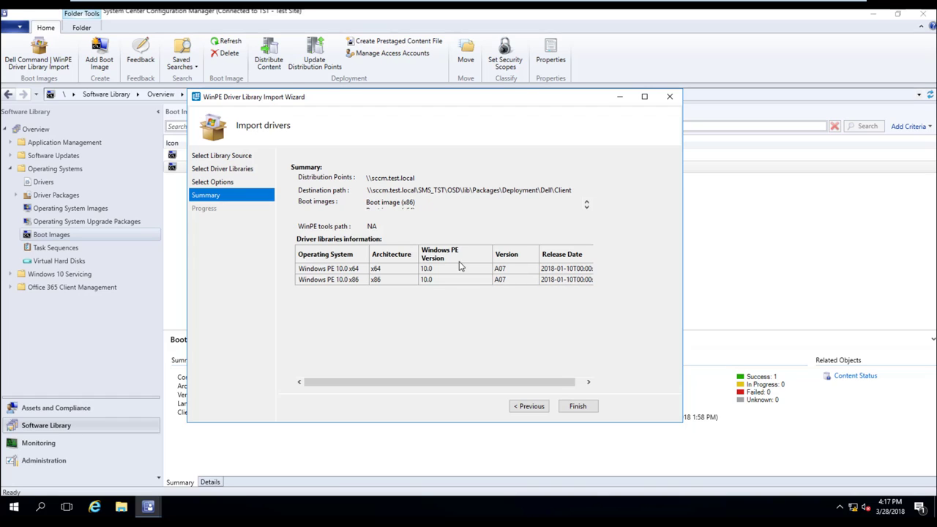
Review the summary and finish the wizard to import the A07 x64 and x86 driver libraries.
click(588, 209)
click(575, 410)
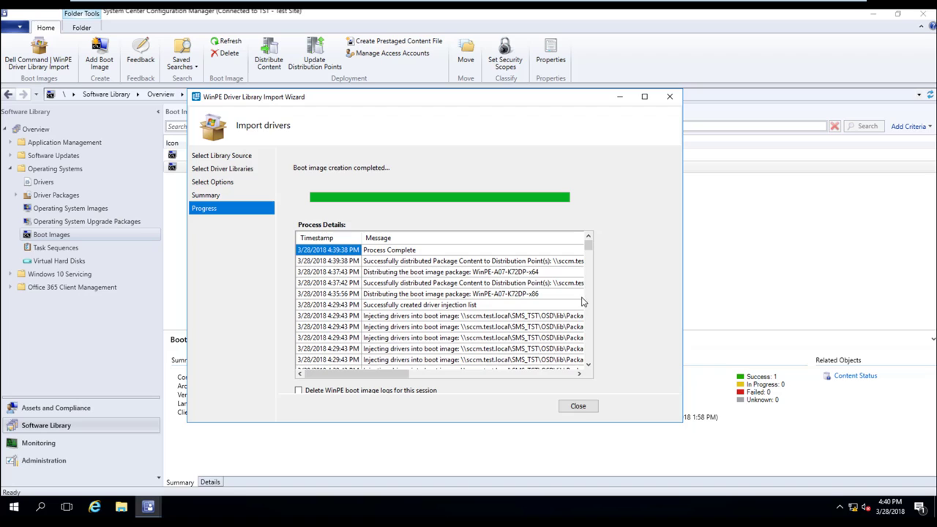
Scroll through the Process Details log to confirm driver injection and boot image creation.
drag(590, 252, 589, 355)
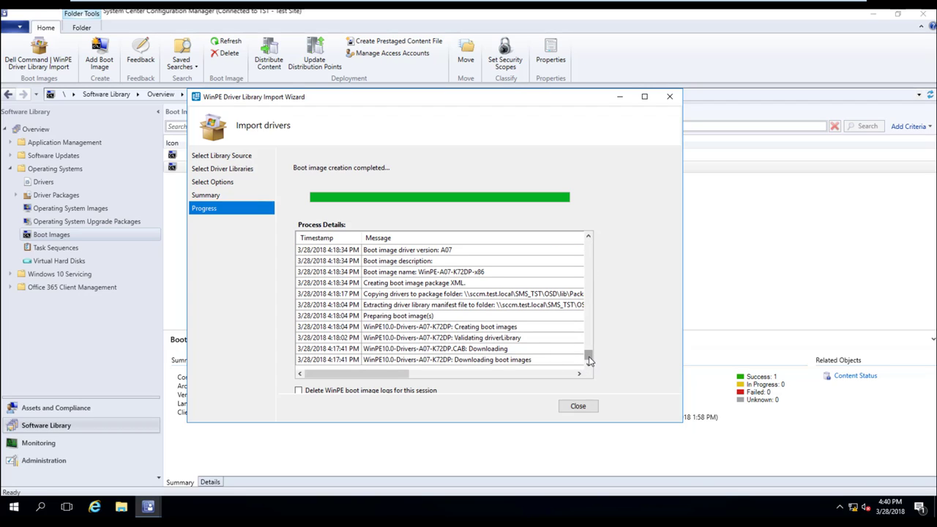
click(463, 350)
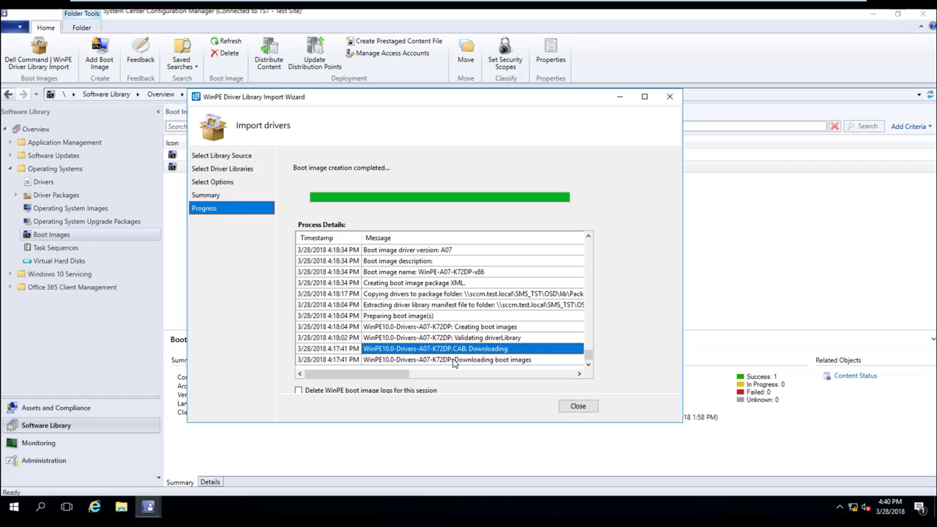
drag(588, 357, 588, 342)
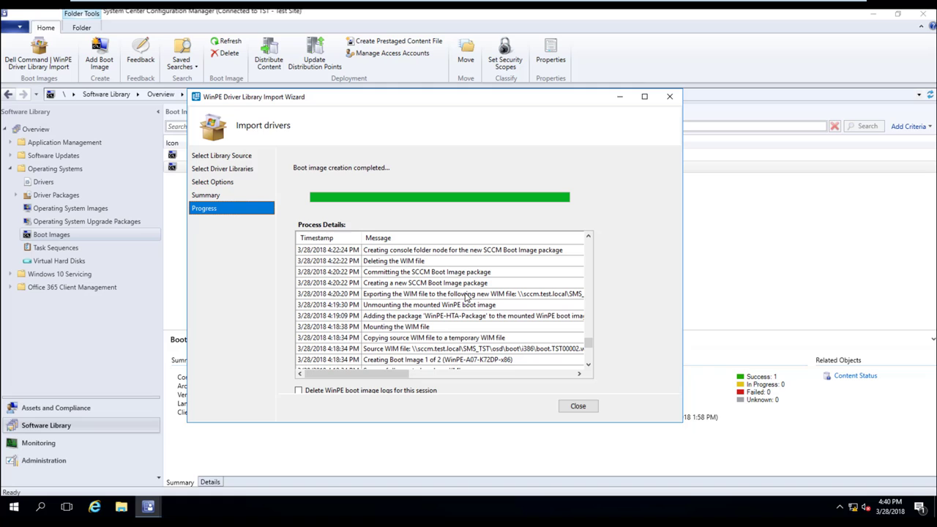
scroll(465, 299, up, 3)
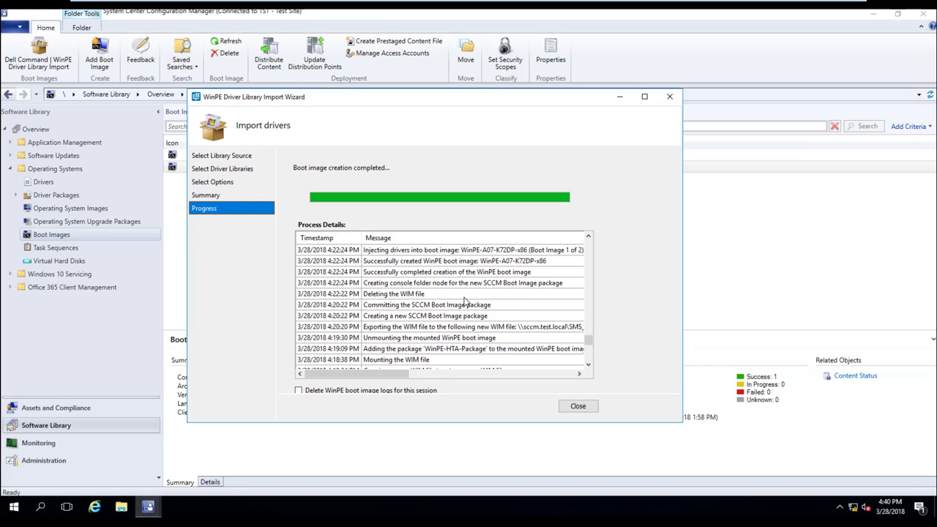
scroll(474, 284, up, 3)
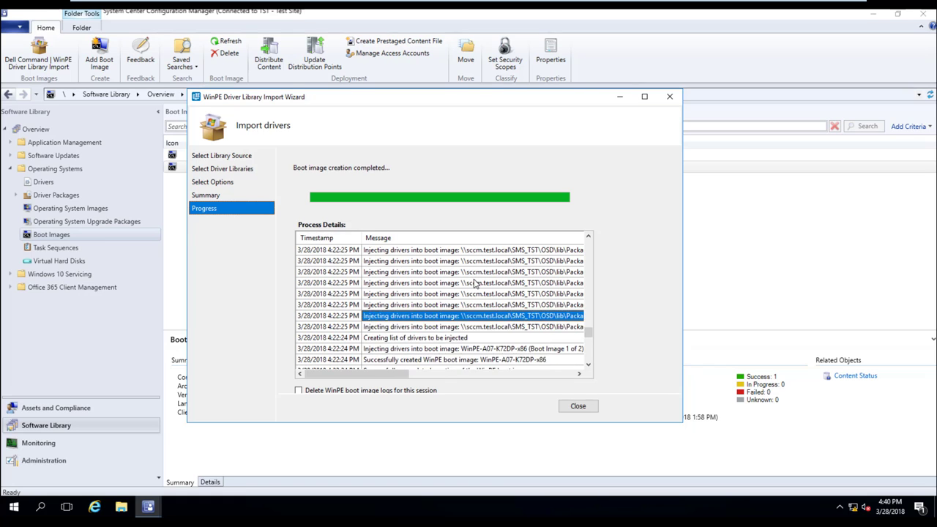
Close the wizard, refresh Boot Images, and compare the WinPE-A07-K72DP-x64 and x86 images' comments.
click(578, 407)
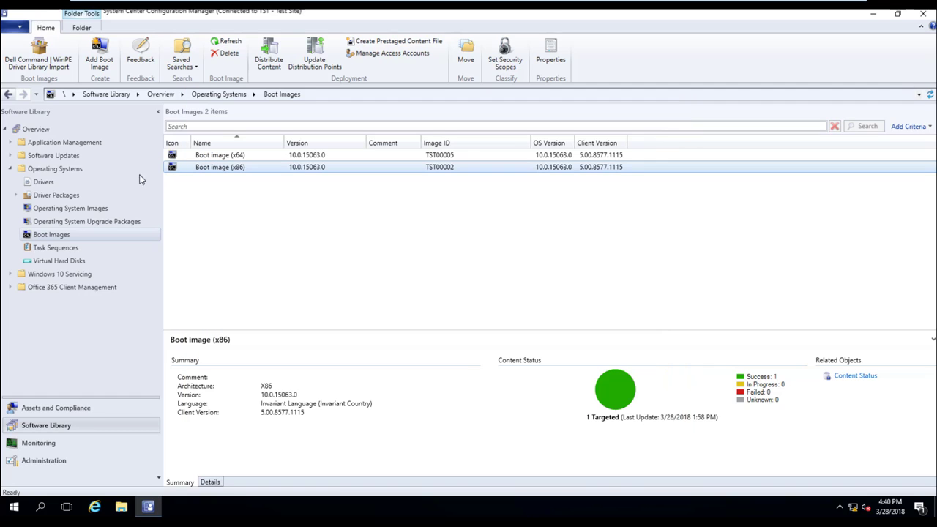
click(73, 236)
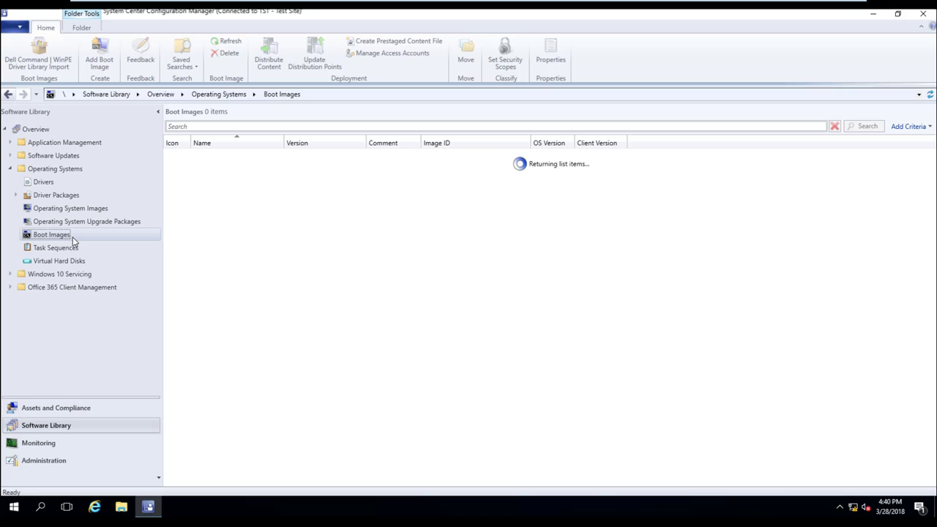
click(269, 179)
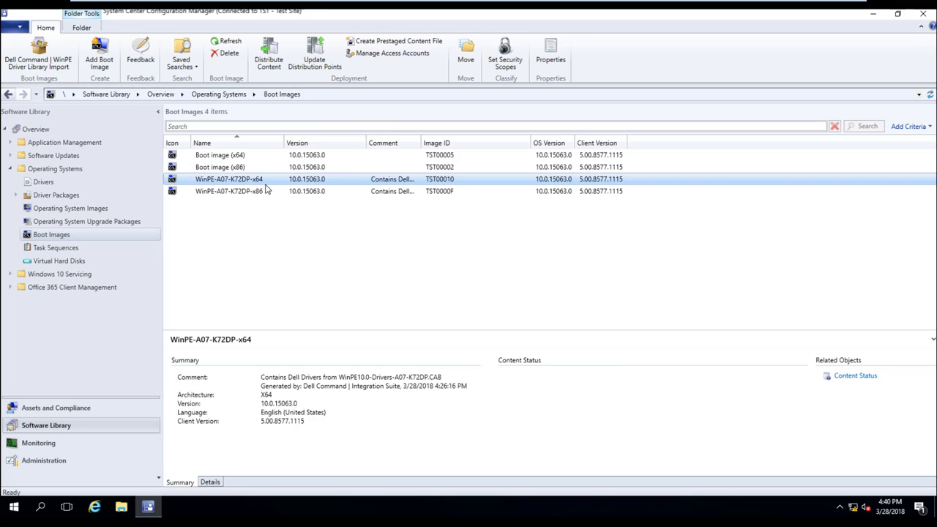
drag(422, 143, 507, 143)
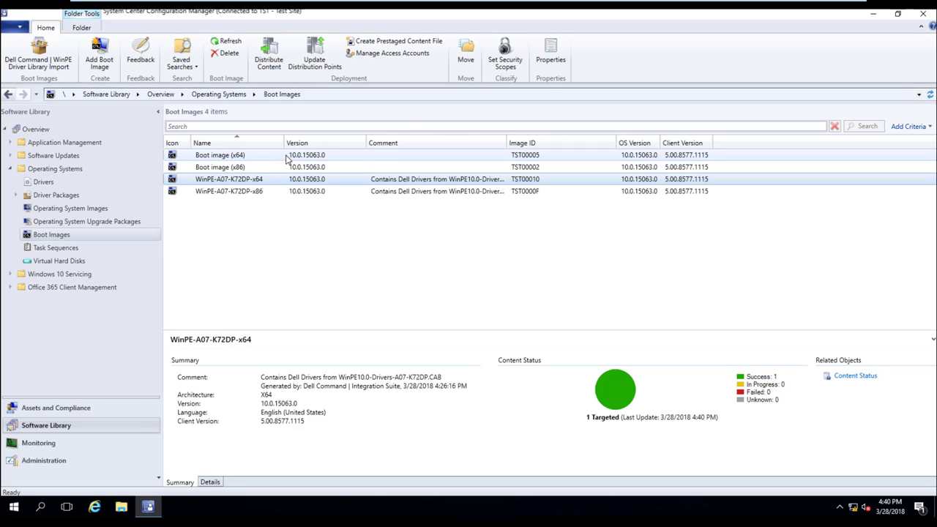
click(279, 167)
click(315, 180)
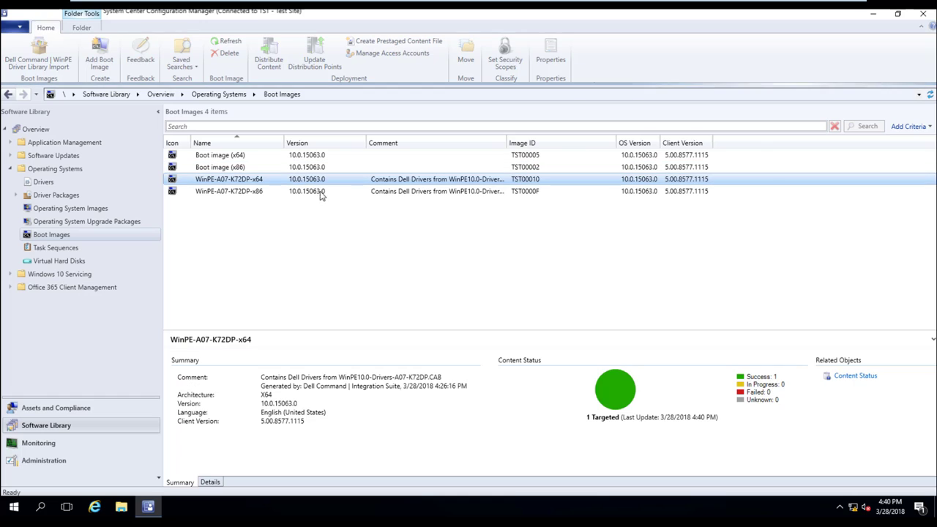
click(315, 191)
drag(506, 143, 570, 142)
click(513, 181)
click(501, 192)
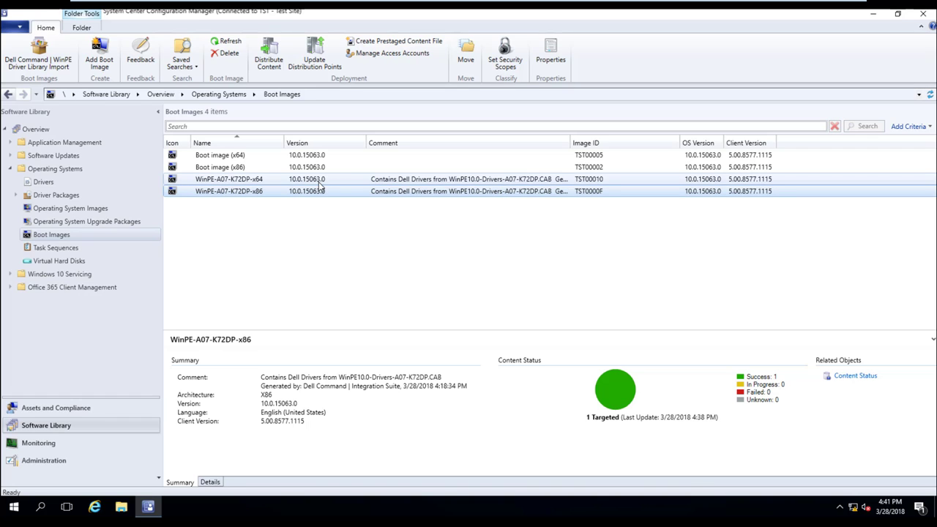
Set the Windows 10 x64 v1703 task sequence's boot image to WinPE-A07-K72DP-x64 (TST00010).
click(66, 248)
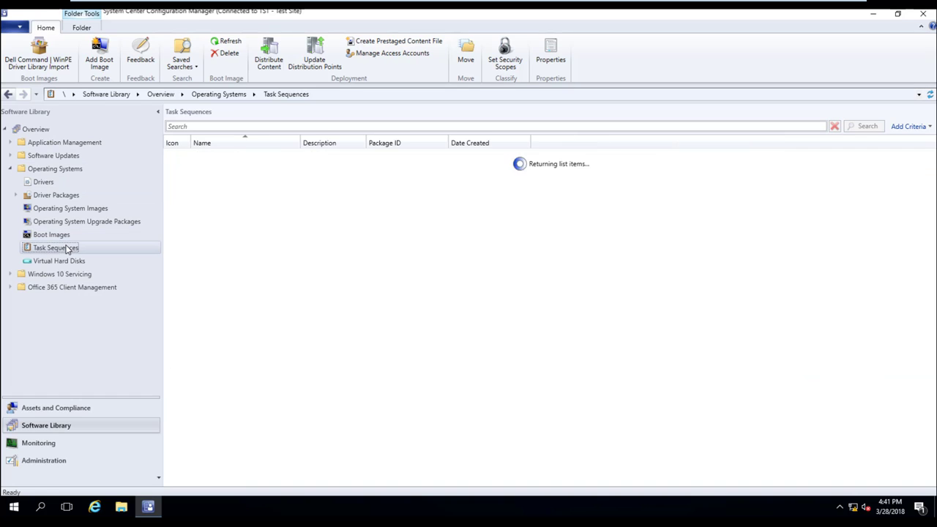
right_click(234, 157)
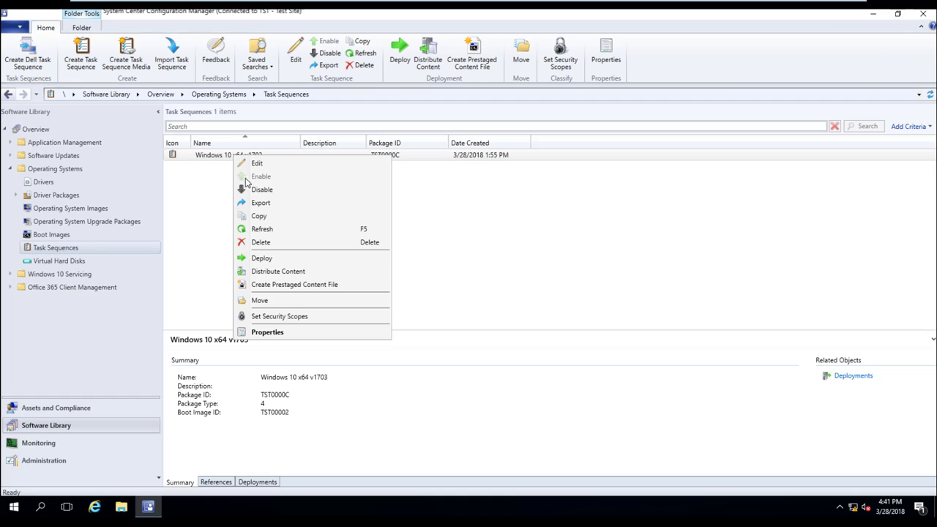
click(275, 332)
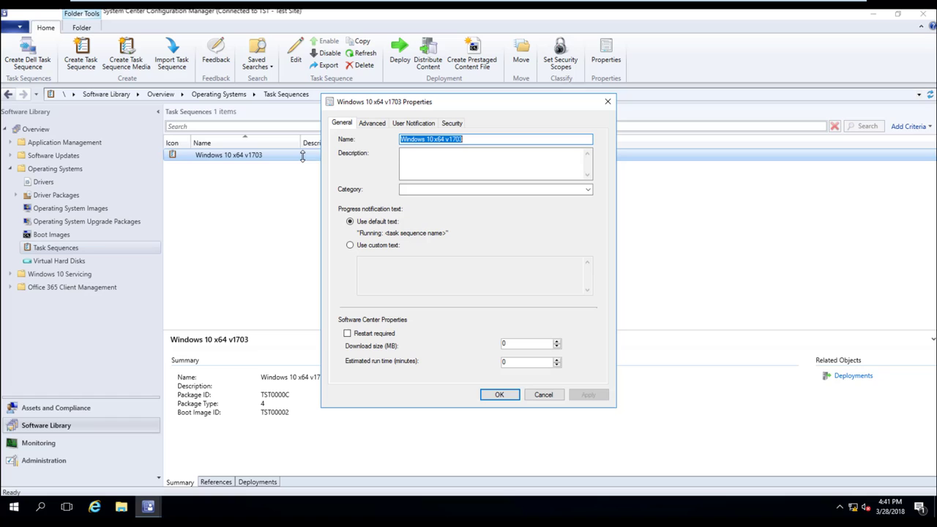
click(375, 124)
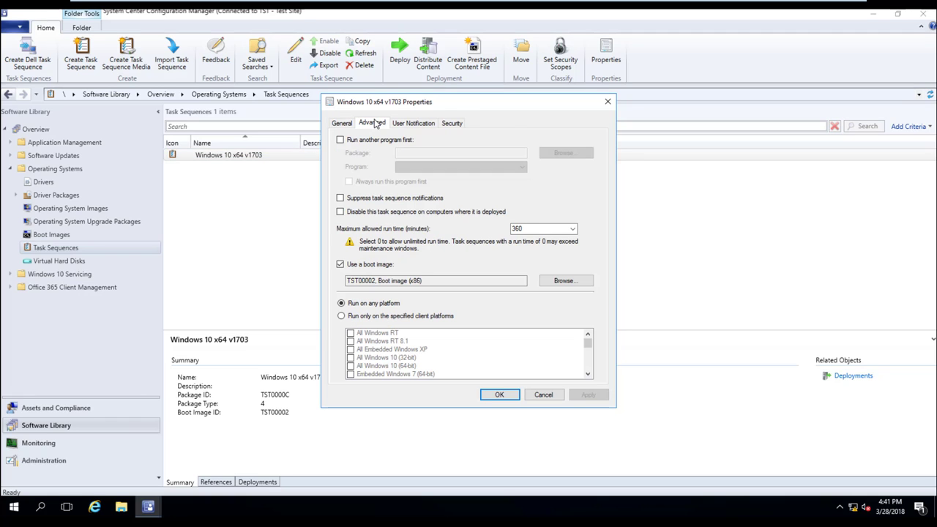
click(553, 281)
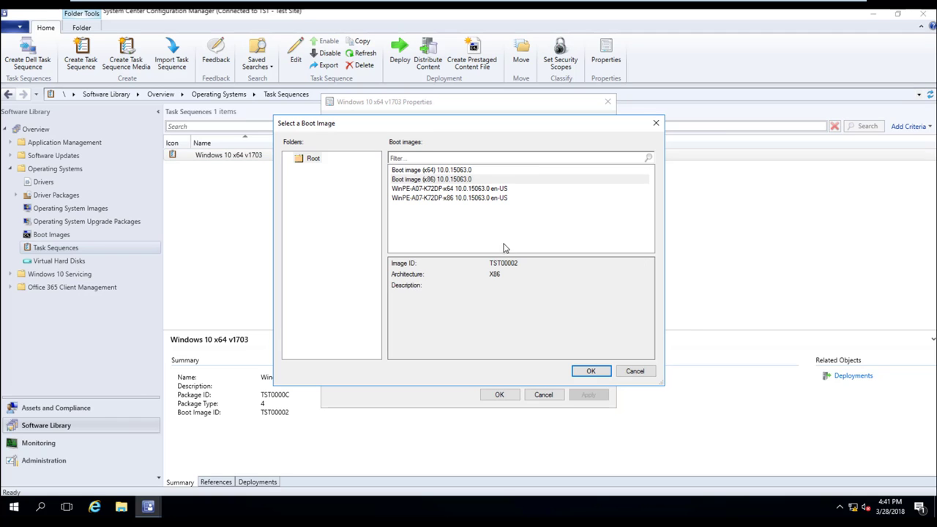
click(466, 189)
double_click(465, 189)
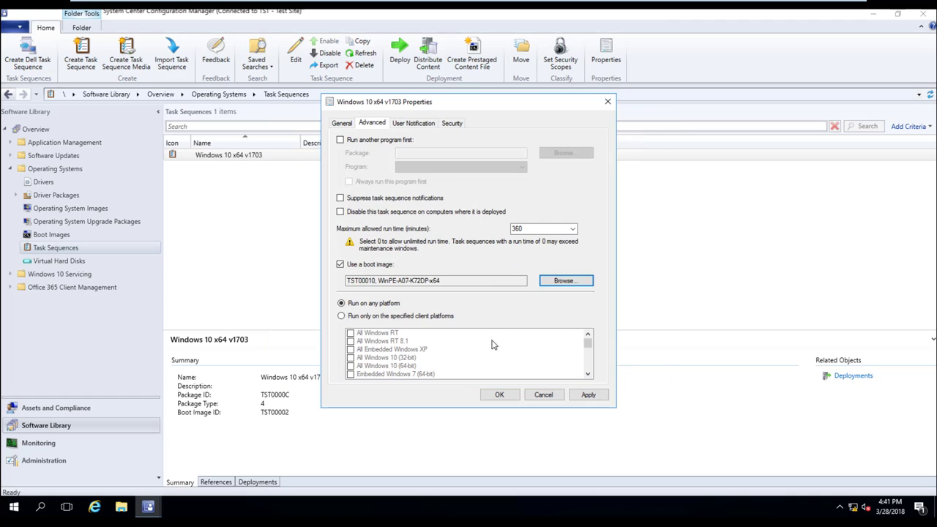
click(506, 397)
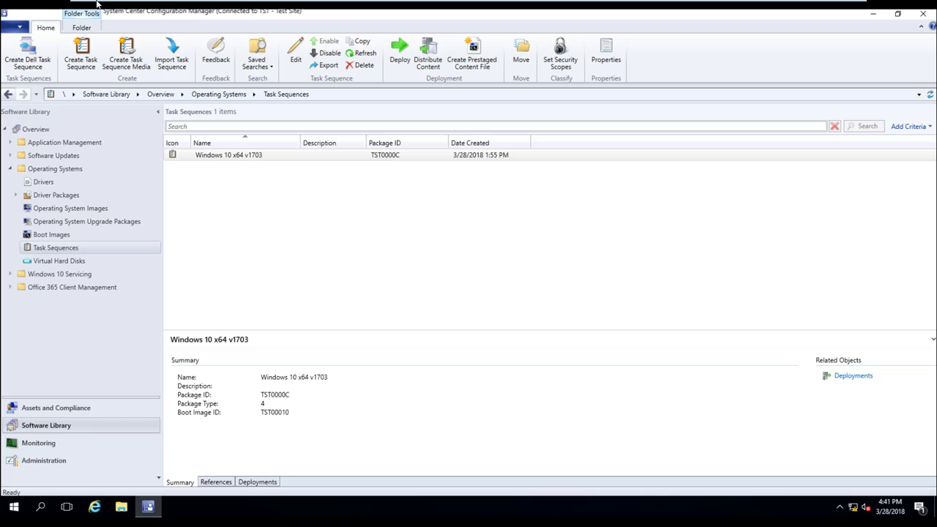
mouse_move(97, 4)
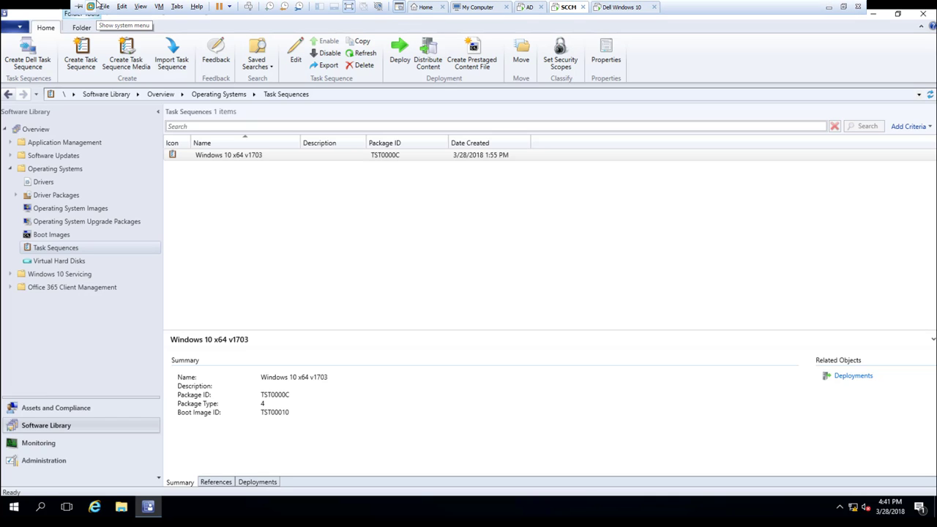